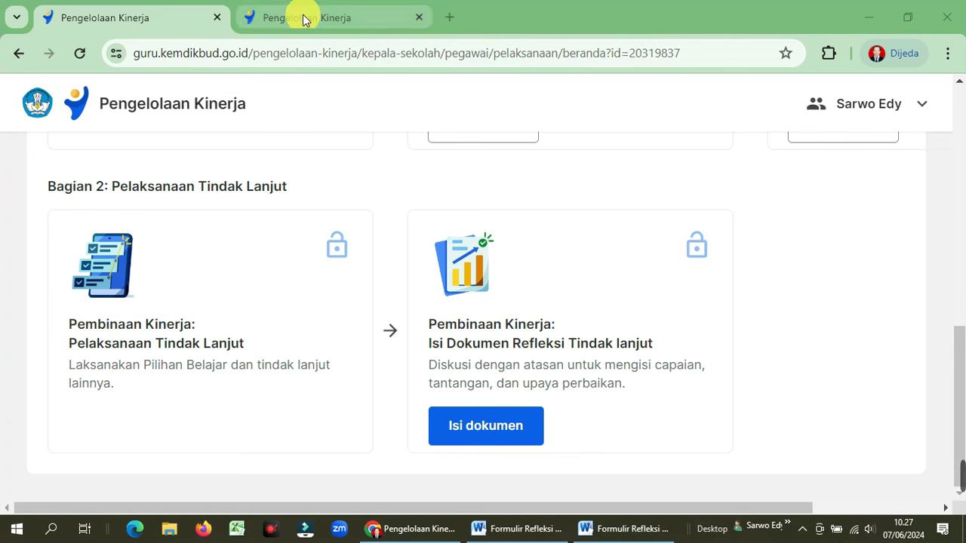
In the second Pengelolaan Kinerja browser tab, open the Kepala Sekolah page as Pegawai for SD NEGERI JOGOLOYO.
{"action": "left_click", "coordinate": [304, 19]}
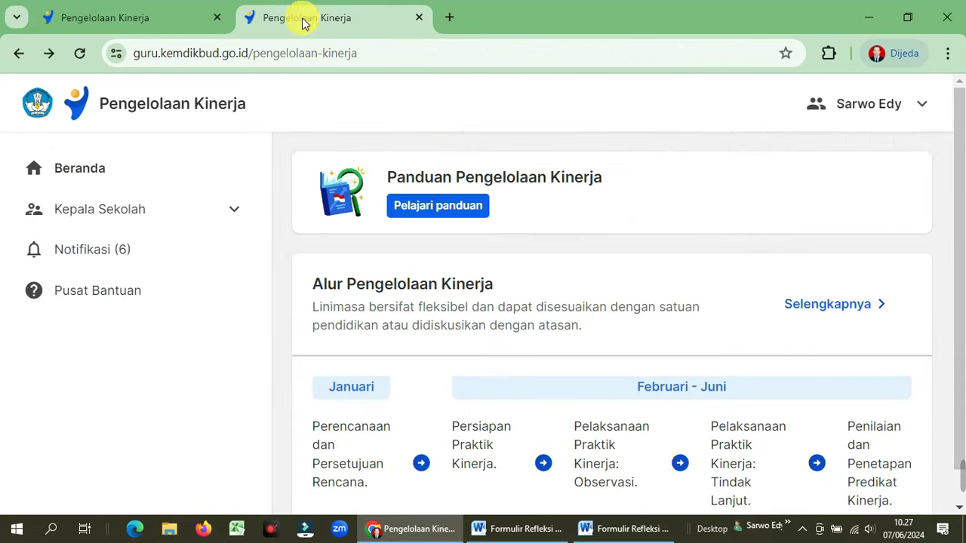
{"action": "left_click", "coordinate": [137, 218]}
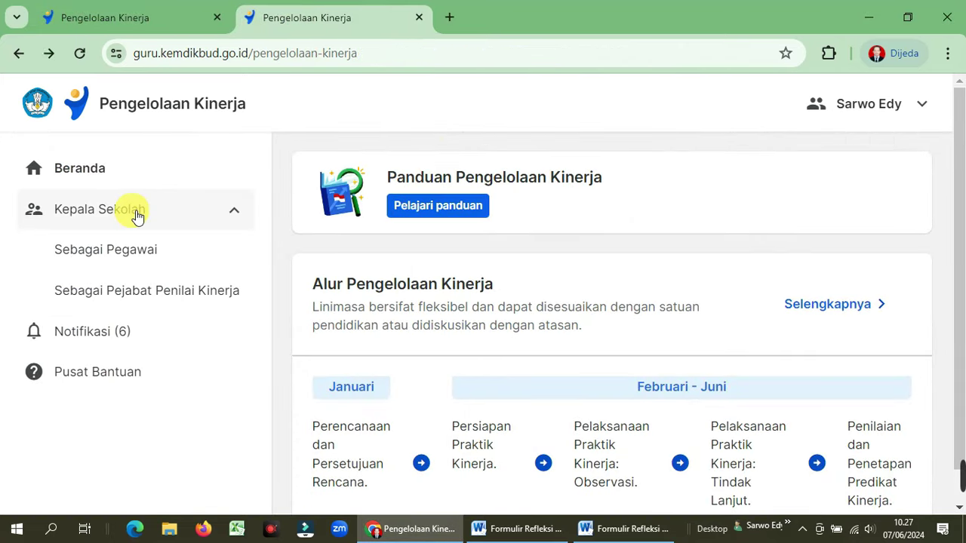
{"action": "left_click", "coordinate": [128, 252]}
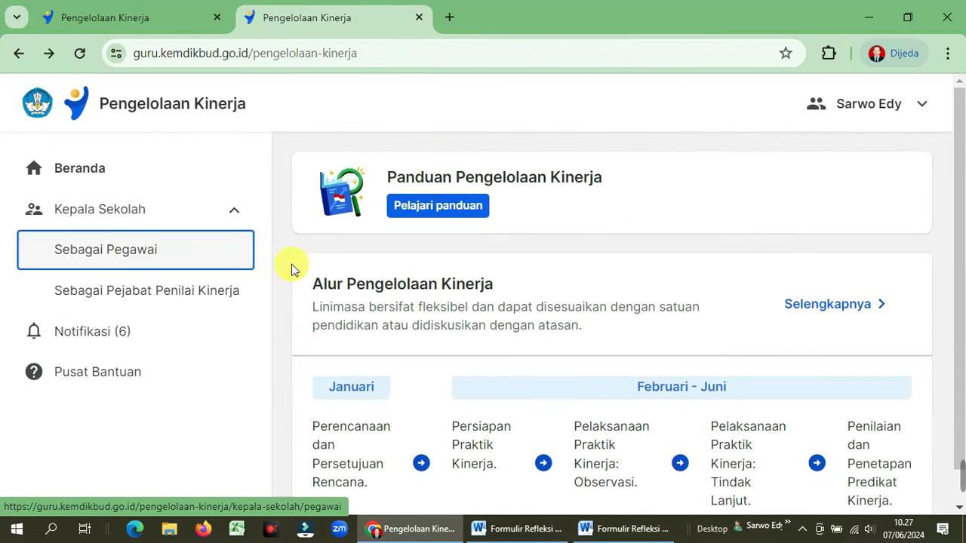
{"action": "left_click", "coordinate": [158, 249]}
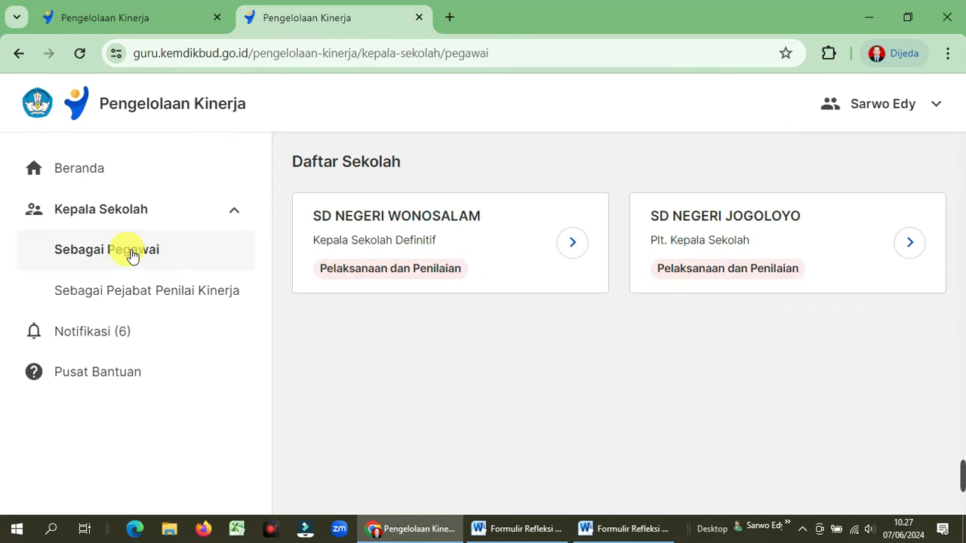
{"action": "left_click", "coordinate": [911, 243]}
Open the Praktik Kinerja check for the January–June 2024 period under Pelaksanaan Kinerja.
{"action": "scroll", "coordinate": [702, 353], "scroll_direction": "down", "scroll_amount": 2}
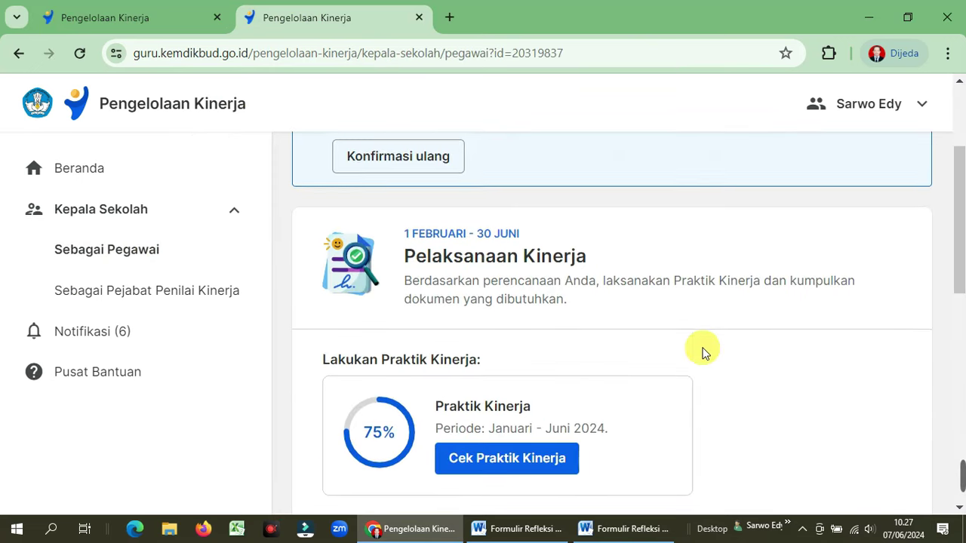
{"action": "scroll", "coordinate": [702, 353], "scroll_direction": "down", "scroll_amount": 1}
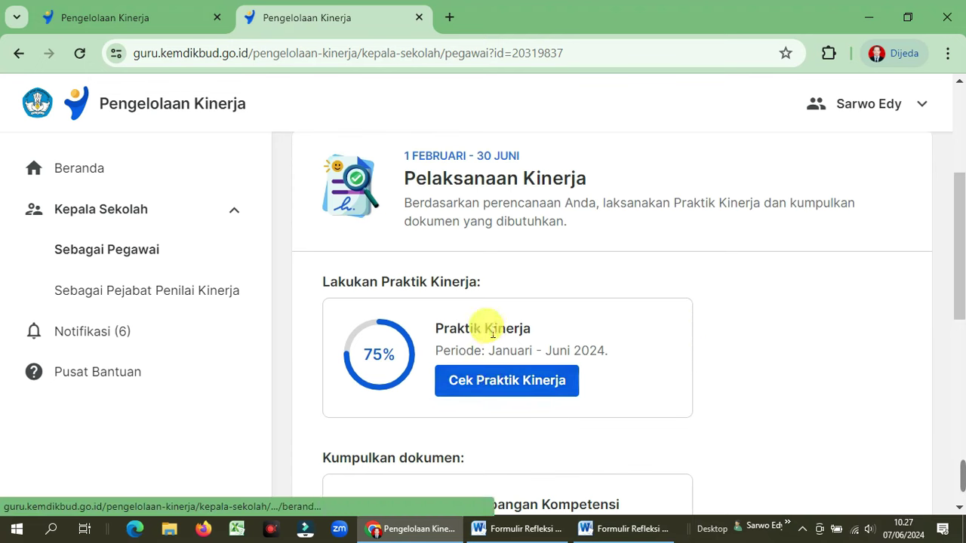
{"action": "left_click", "coordinate": [529, 388]}
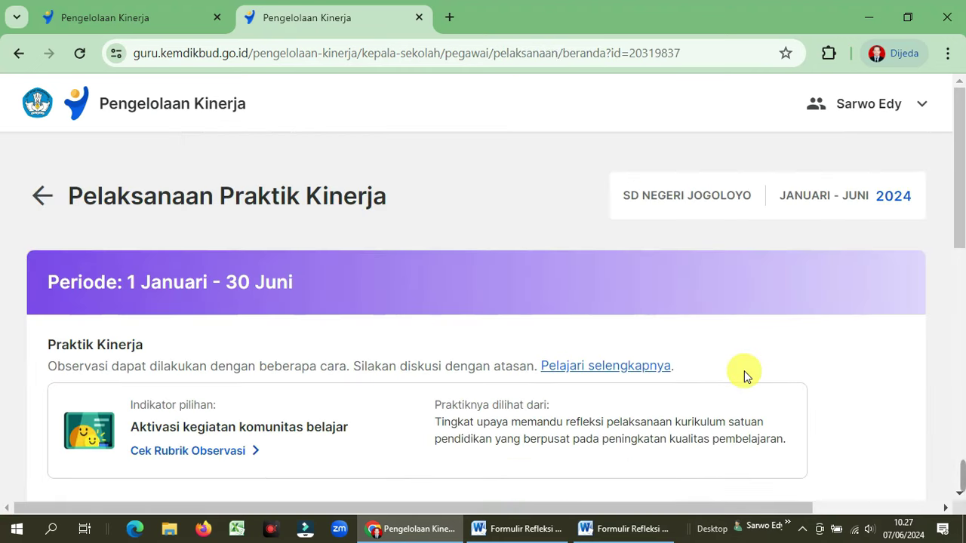
Open the Refleksi Tindak Lanjut document for filling in from Bagian 2: Pelaksanaan Tindak Lanjut.
{"action": "scroll", "coordinate": [744, 371], "scroll_direction": "down", "scroll_amount": 7}
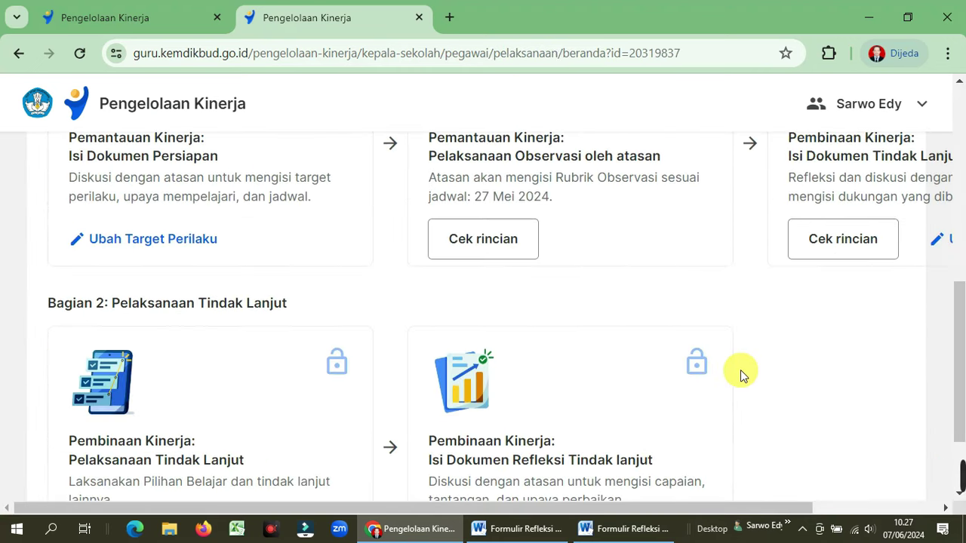
{"action": "scroll", "coordinate": [741, 373], "scroll_direction": "down", "scroll_amount": 2}
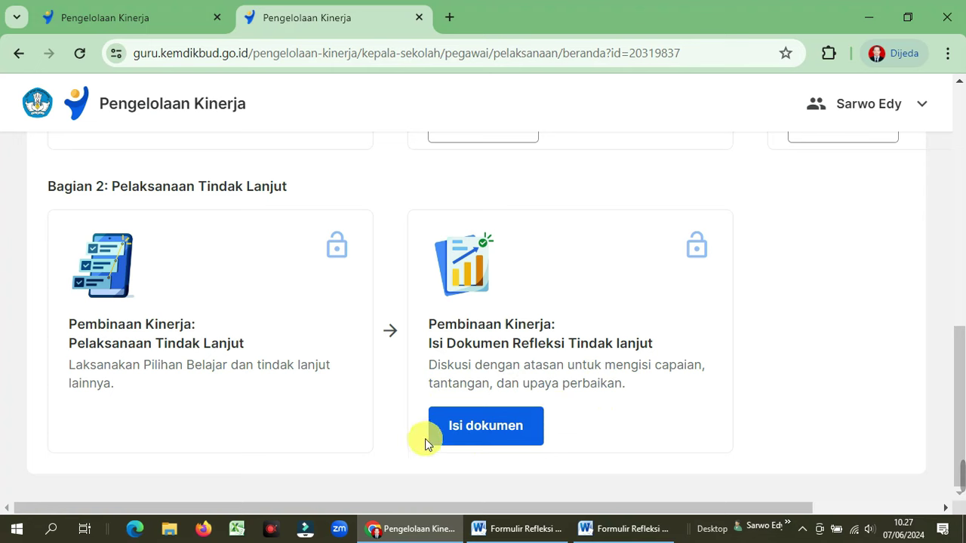
{"action": "left_click", "coordinate": [492, 434]}
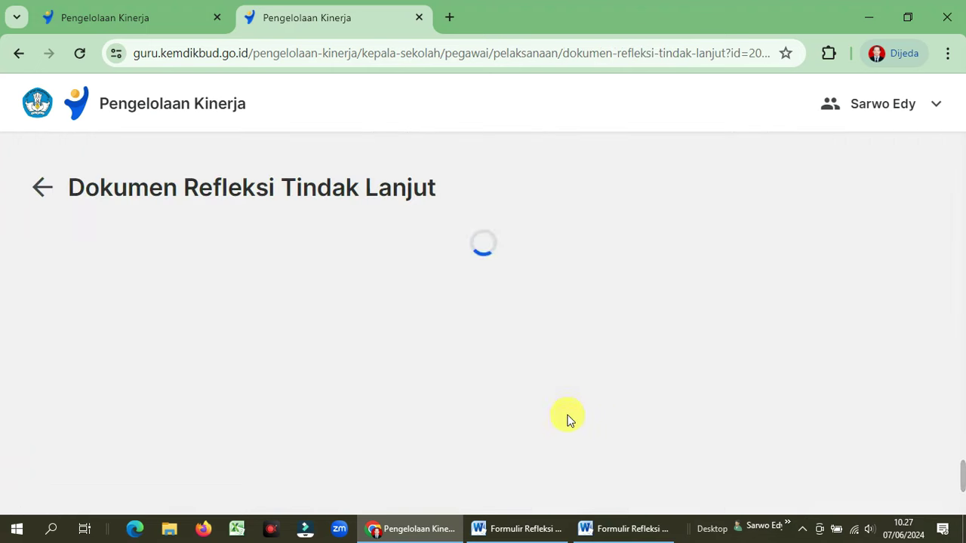
Review the Pilihan Belajar details in the form, including the follow-up goal, effort, period and support needs.
{"action": "scroll", "coordinate": [387, 380], "scroll_direction": "down", "scroll_amount": 3}
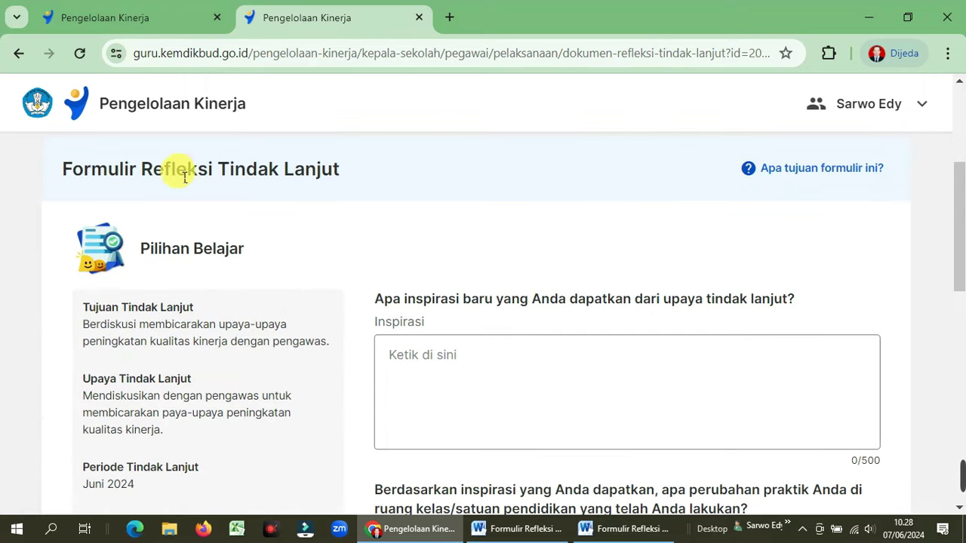
{"action": "scroll", "coordinate": [279, 255], "scroll_direction": "down", "scroll_amount": 1}
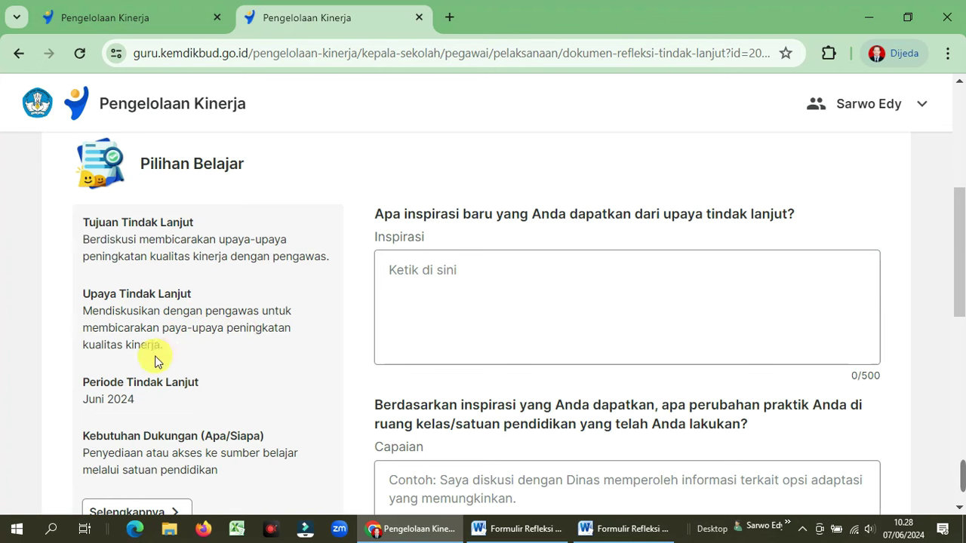
{"action": "scroll", "coordinate": [173, 351], "scroll_direction": "down", "scroll_amount": 1}
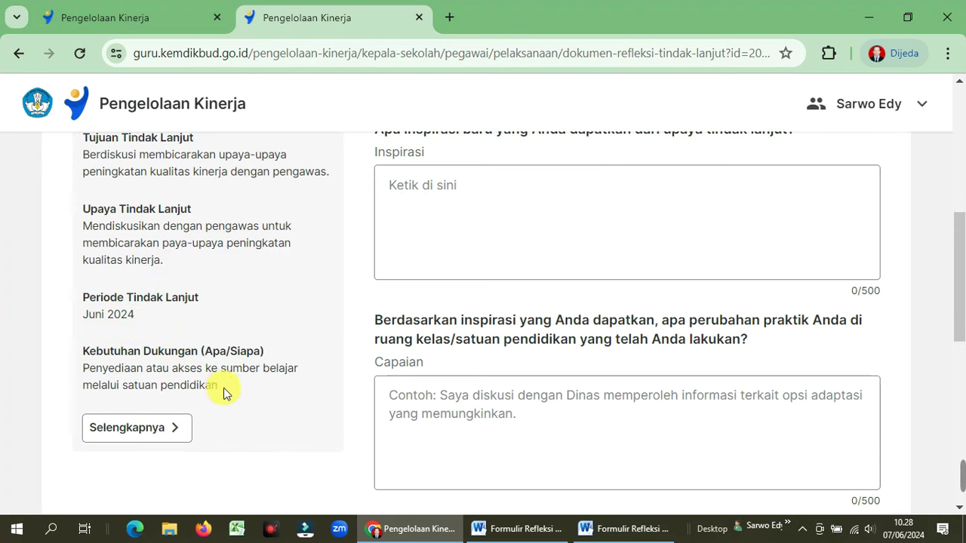
{"action": "scroll", "coordinate": [255, 371], "scroll_direction": "up", "scroll_amount": 3}
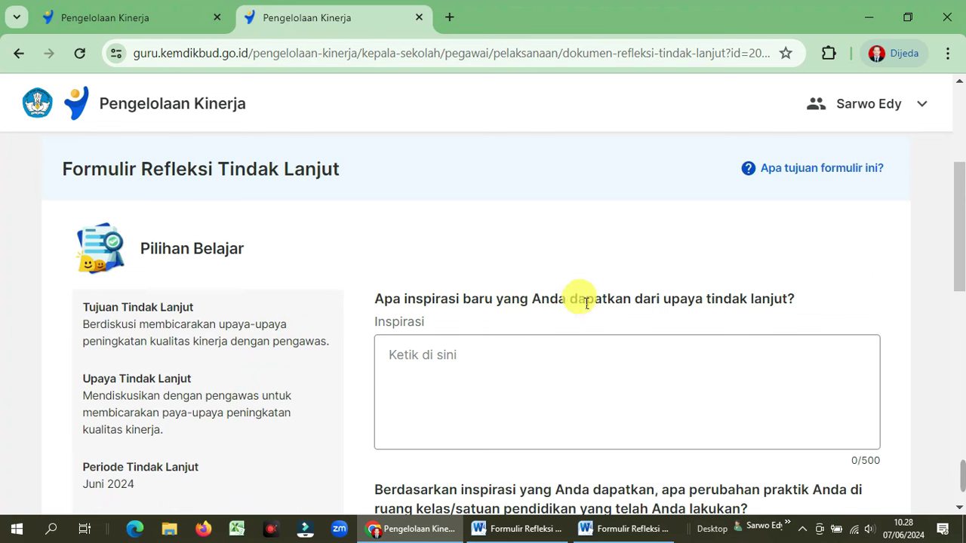
Examine the form's four questions and their empty answer fields: Inspirasi, Capaian, Tantangan and Upaya Perbaikan.
{"action": "left_click", "coordinate": [479, 352]}
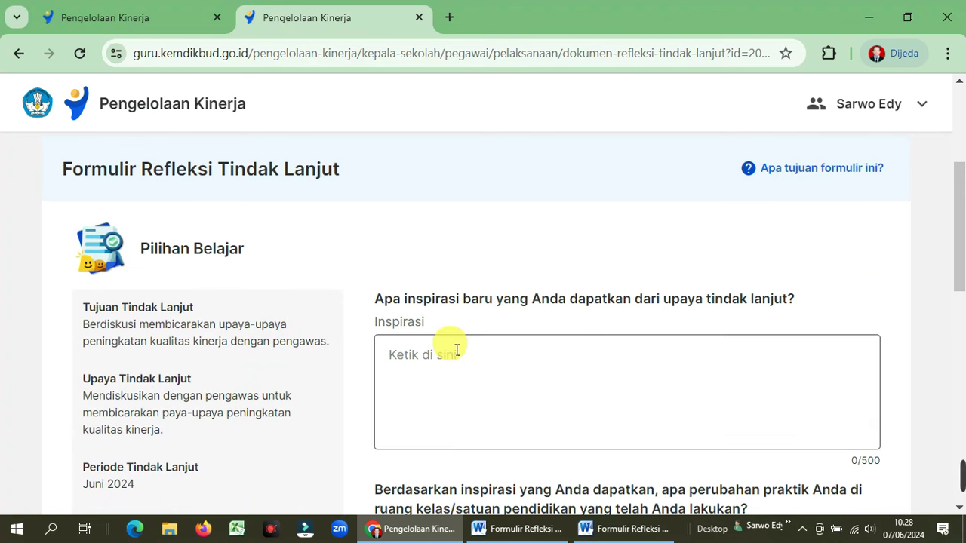
{"action": "left_click", "coordinate": [404, 362]}
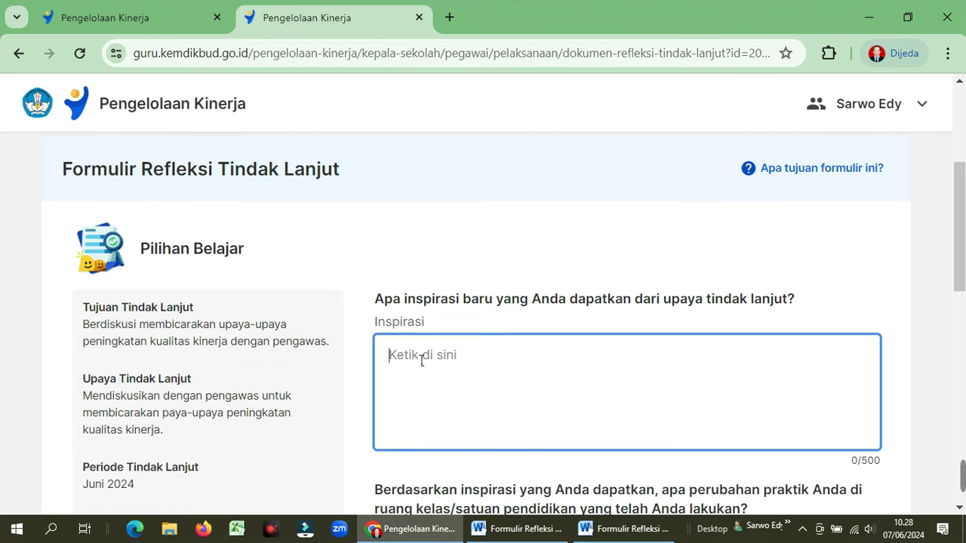
{"action": "scroll", "coordinate": [411, 356], "scroll_direction": "down", "scroll_amount": 3}
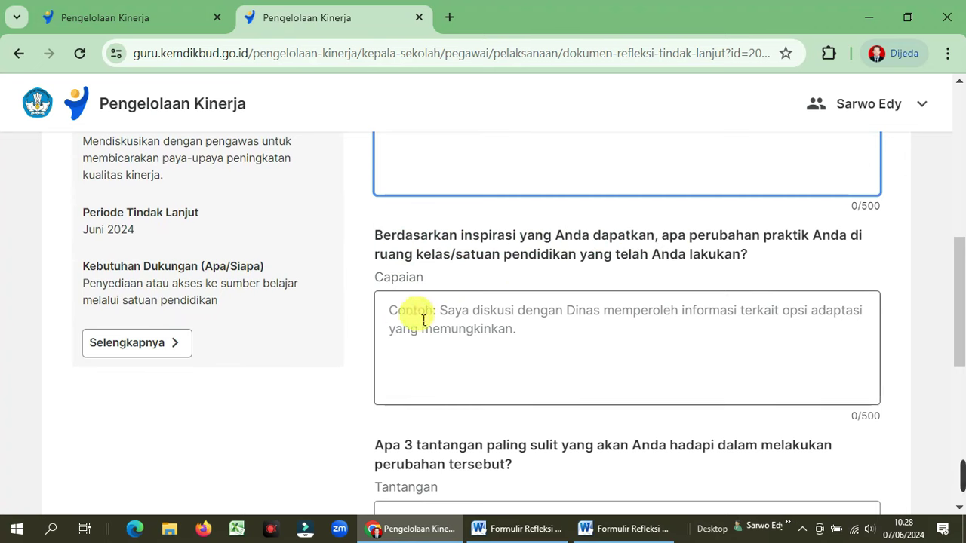
{"action": "left_click", "coordinate": [401, 317]}
{"action": "scroll", "coordinate": [423, 332], "scroll_direction": "down", "scroll_amount": 3}
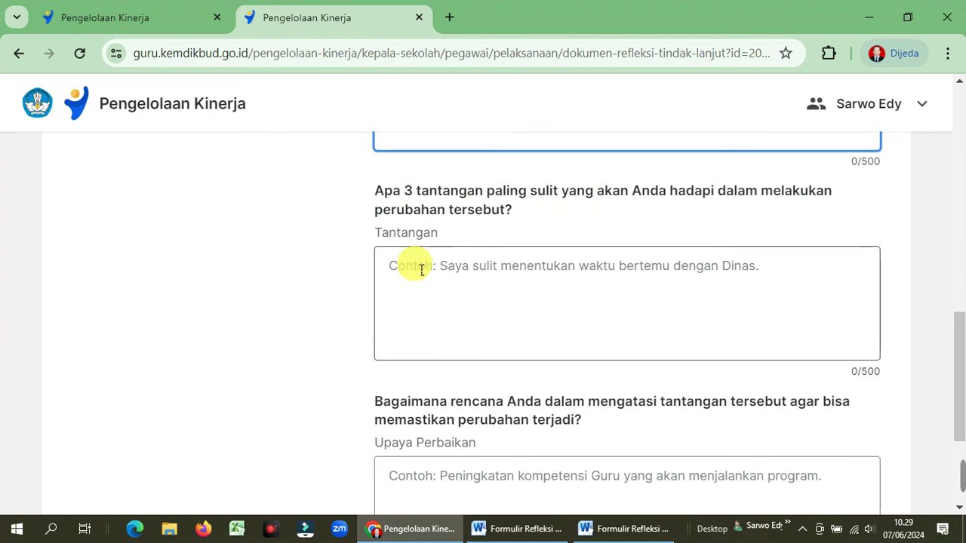
{"action": "left_click", "coordinate": [394, 276]}
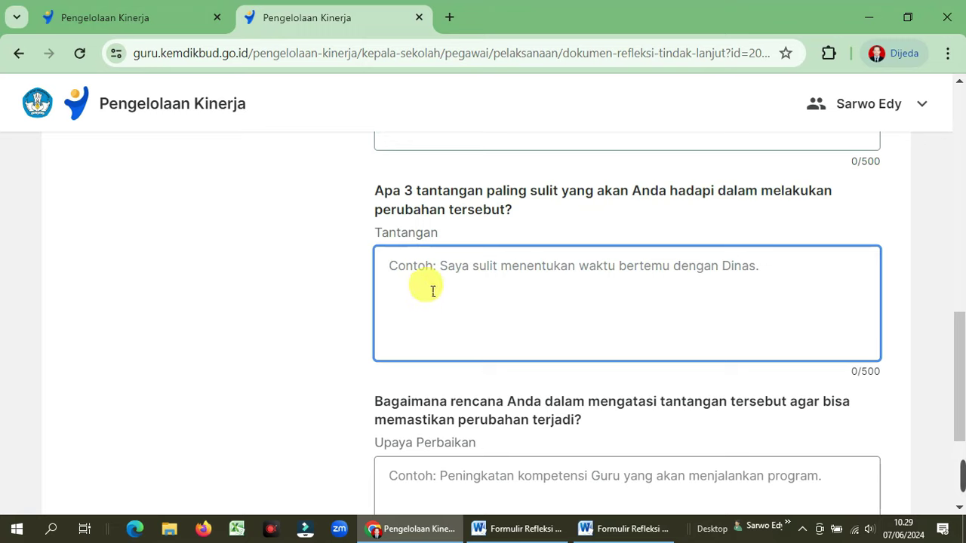
{"action": "scroll", "coordinate": [435, 295], "scroll_direction": "down", "scroll_amount": 2}
{"action": "left_click", "coordinate": [408, 318]}
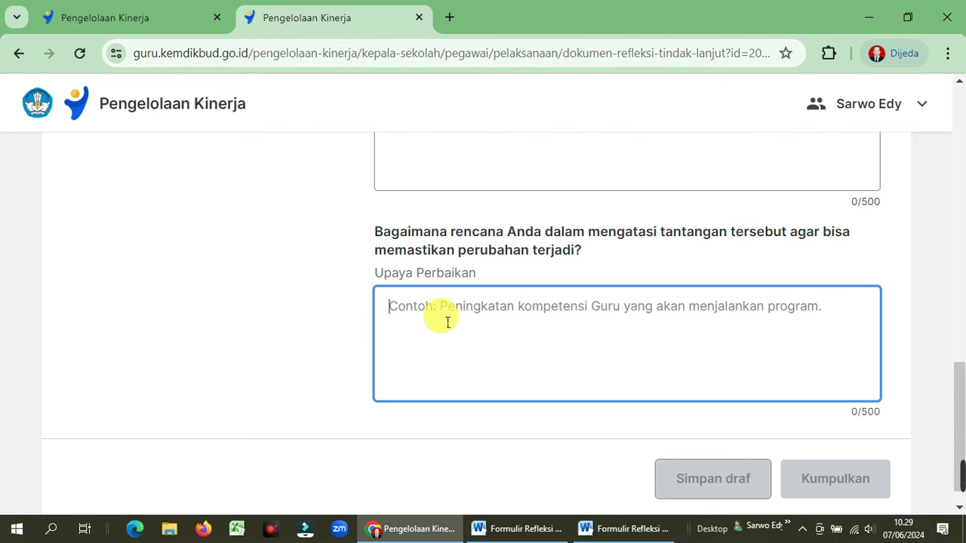
{"action": "scroll", "coordinate": [448, 322], "scroll_direction": "up", "scroll_amount": 10}
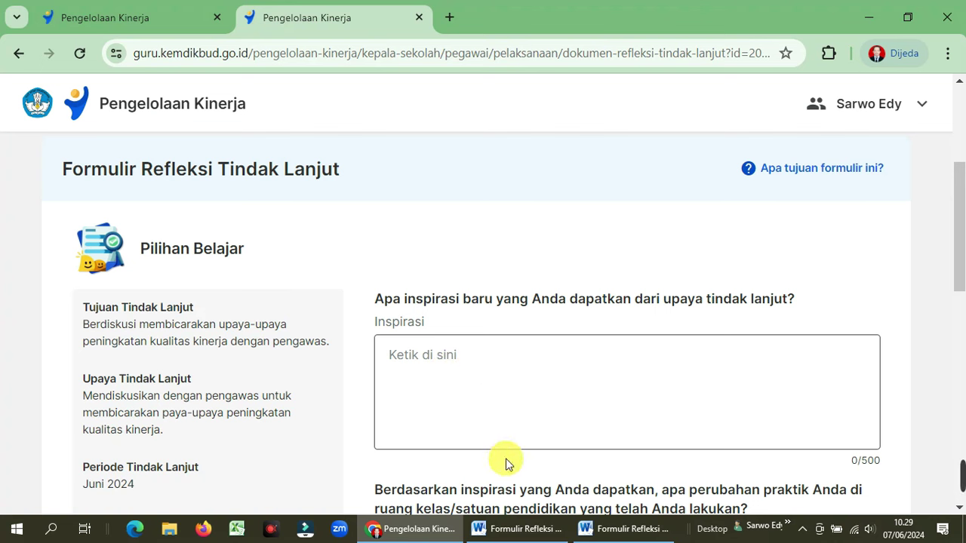
Switch to the blank form document, Formulir Refleksi Tindak Lanjut KOSONG, in Word and review its four questions.
{"action": "left_click", "coordinate": [511, 532]}
{"action": "left_click", "coordinate": [494, 472]}
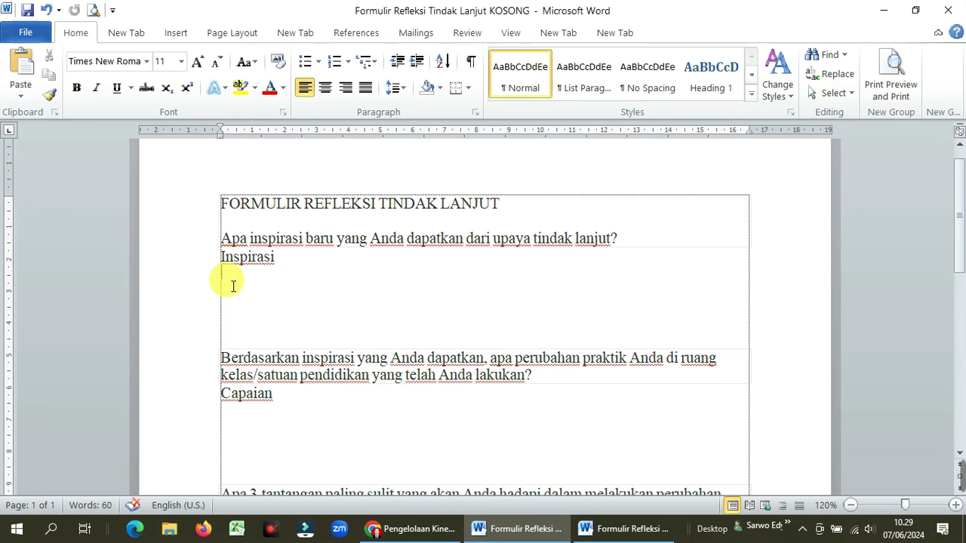
{"action": "scroll", "coordinate": [233, 285], "scroll_direction": "down", "scroll_amount": 1}
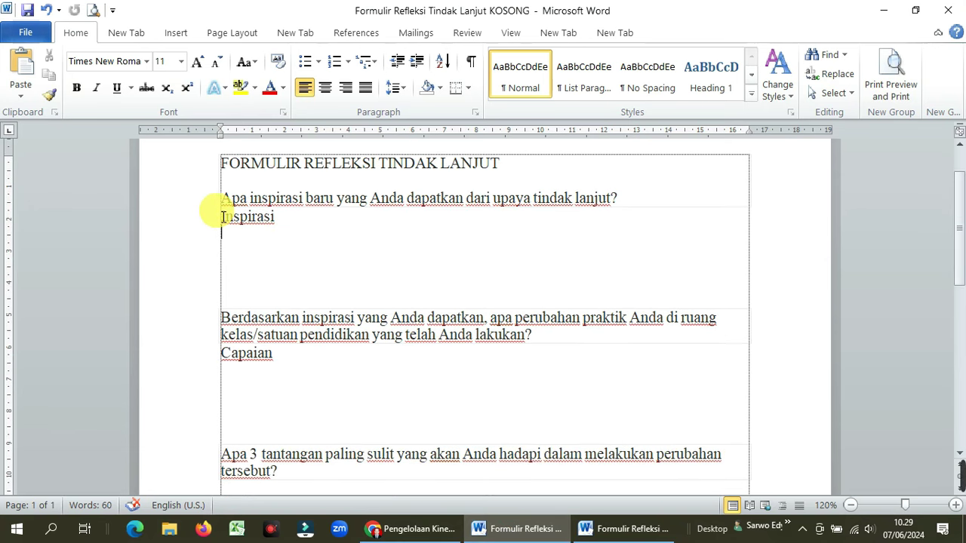
{"action": "scroll", "coordinate": [249, 277], "scroll_direction": "down", "scroll_amount": 5}
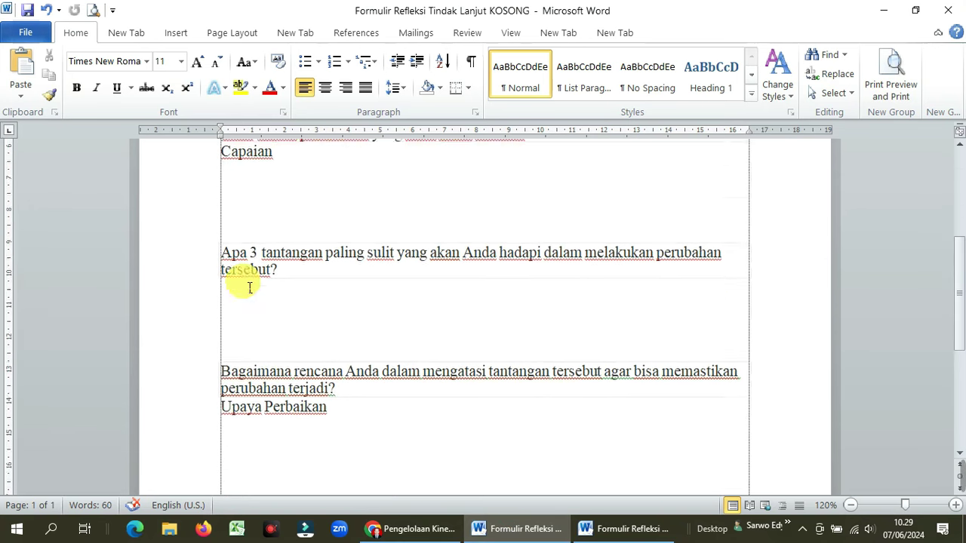
{"action": "scroll", "coordinate": [249, 286], "scroll_direction": "down", "scroll_amount": 1}
{"action": "scroll", "coordinate": [252, 283], "scroll_direction": "up", "scroll_amount": 7}
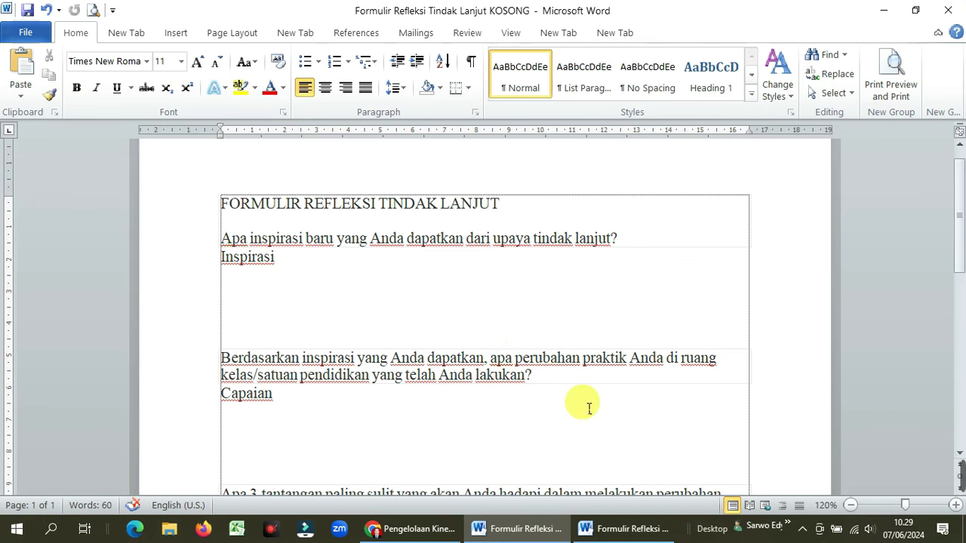
Switch to the filled-in Formulir Refleksi Tindak Lanjut document in Word and read the Inspirasi answer.
{"action": "mouse_move", "coordinate": [614, 528]}
{"action": "left_click", "coordinate": [417, 374]}
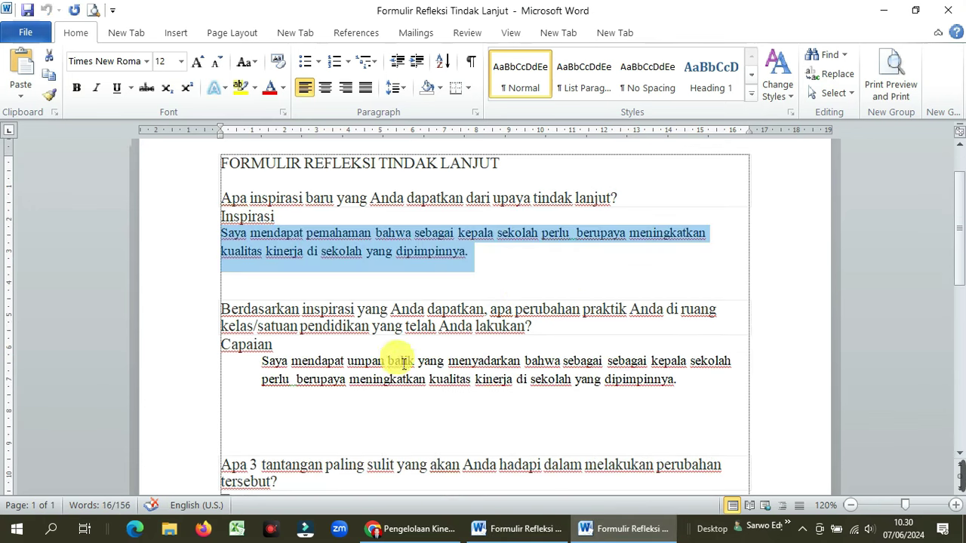
{"action": "left_click", "coordinate": [520, 269]}
{"action": "scroll", "coordinate": [453, 279], "scroll_direction": "up", "scroll_amount": 1}
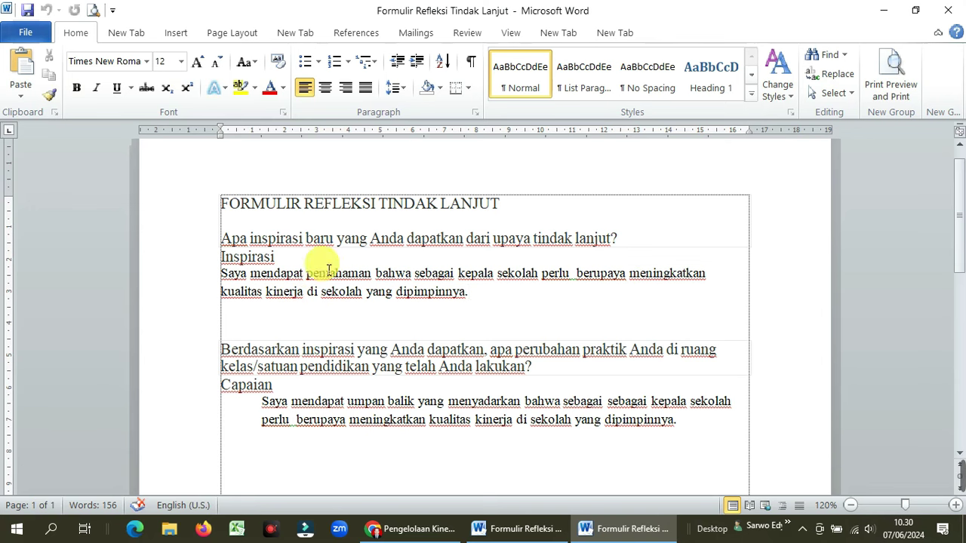
Delete the duplicated word "sebagai" before "kepala sekolah" in the Capaian answer.
{"action": "scroll", "coordinate": [492, 325], "scroll_direction": "down", "scroll_amount": 3}
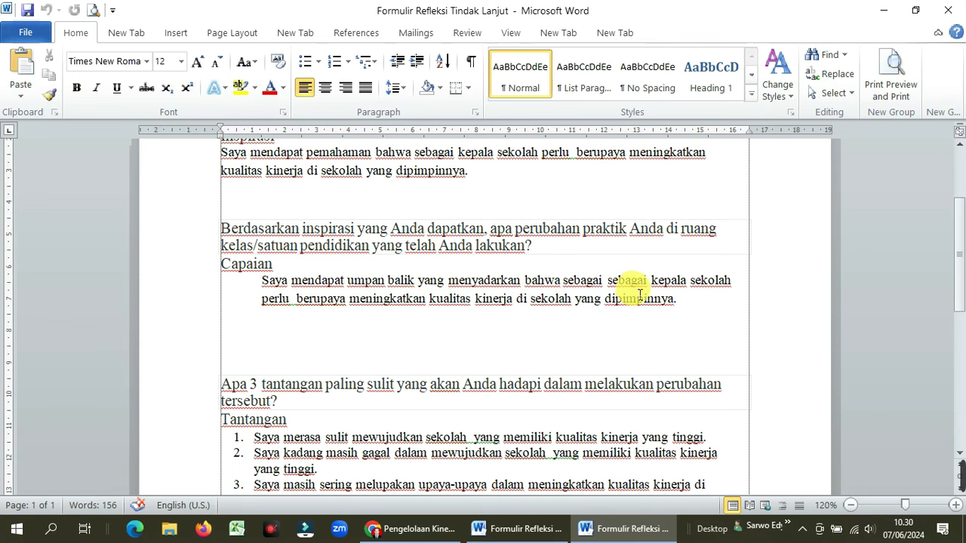
{"action": "left_click_drag", "start_coordinate": [631, 288], "coordinate": [608, 285]}
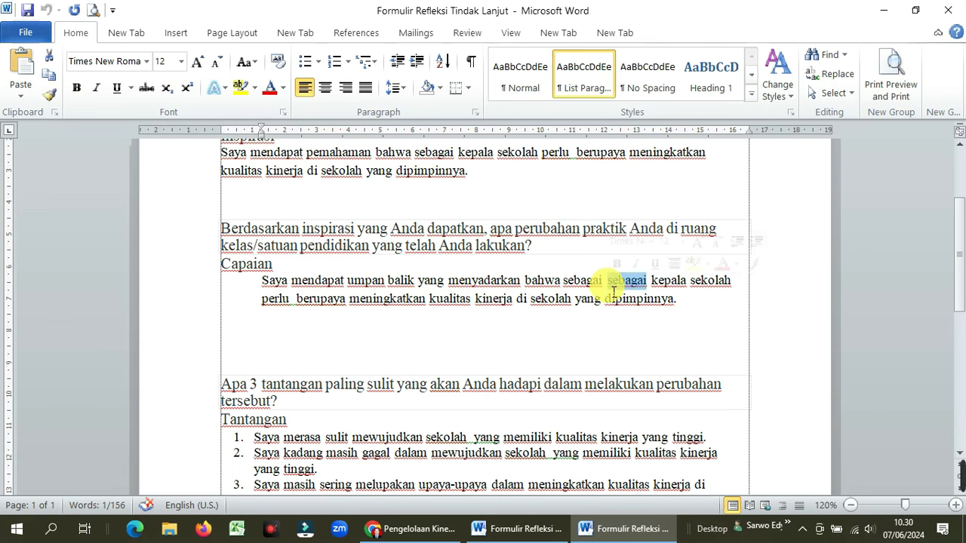
{"action": "key", "text": "Delete"}
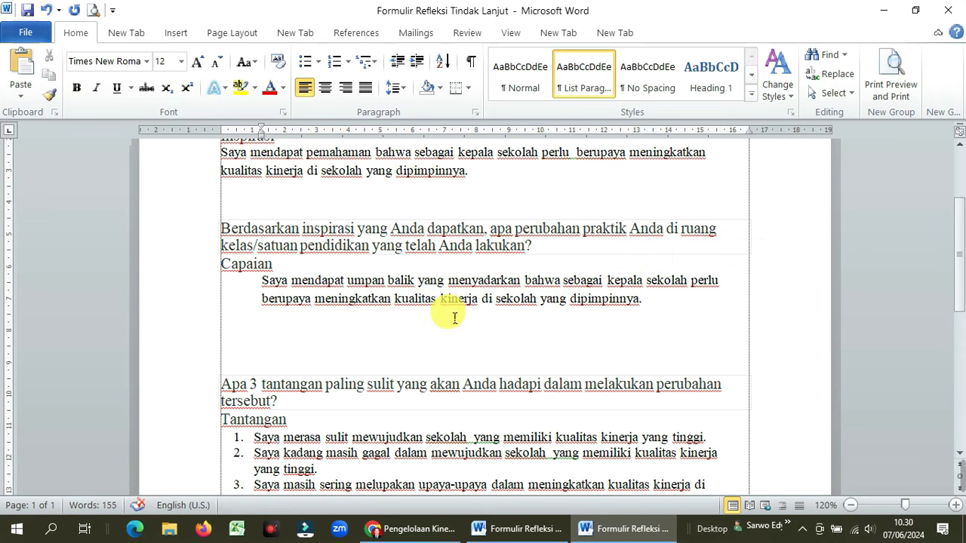
{"action": "left_click", "coordinate": [674, 303]}
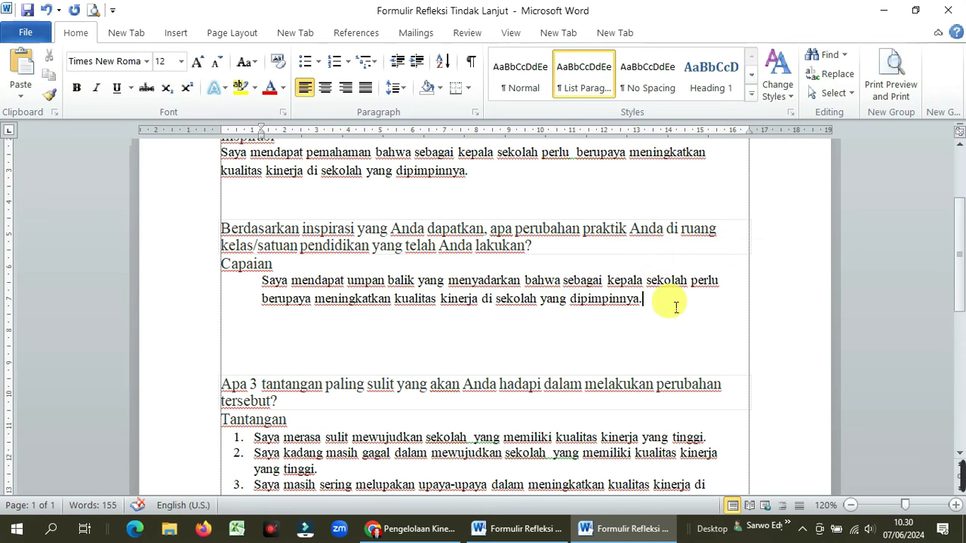
Read through the three Tantangan points and the Upaya Perbaikan answer, and return to the document's beginning.
{"action": "scroll", "coordinate": [438, 381], "scroll_direction": "down", "scroll_amount": 3}
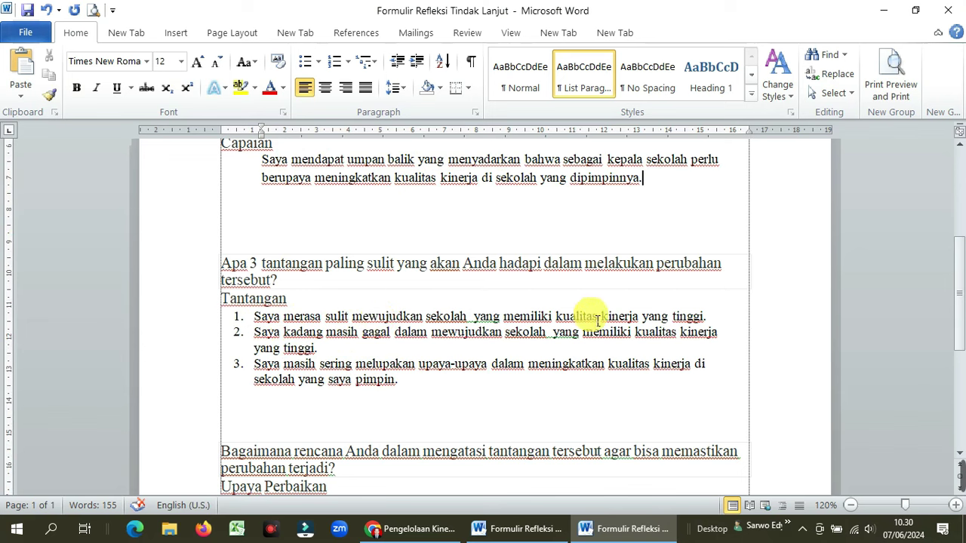
{"action": "left_click", "coordinate": [726, 321]}
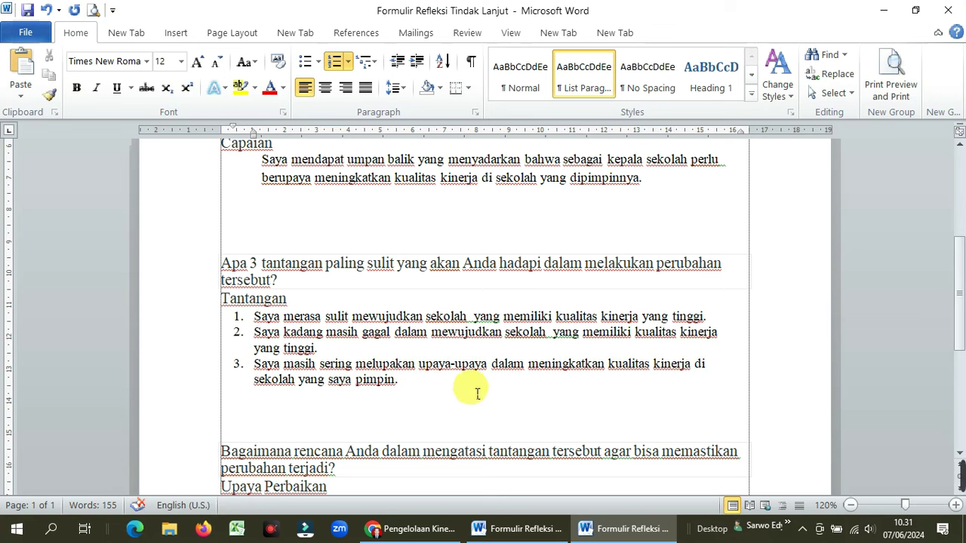
{"action": "scroll", "coordinate": [420, 390], "scroll_direction": "down", "scroll_amount": 3}
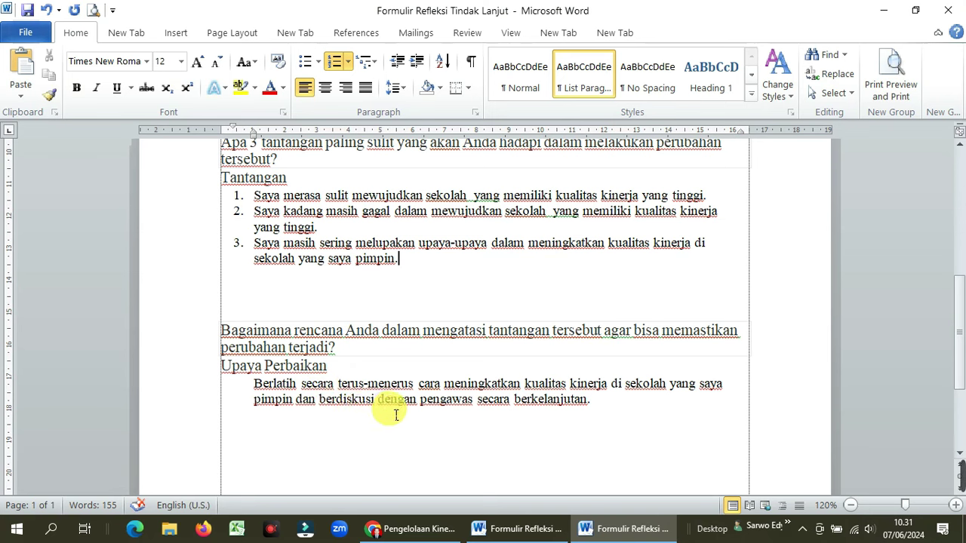
{"action": "left_click", "coordinate": [626, 408]}
{"action": "scroll", "coordinate": [627, 409], "scroll_direction": "up", "scroll_amount": 9}
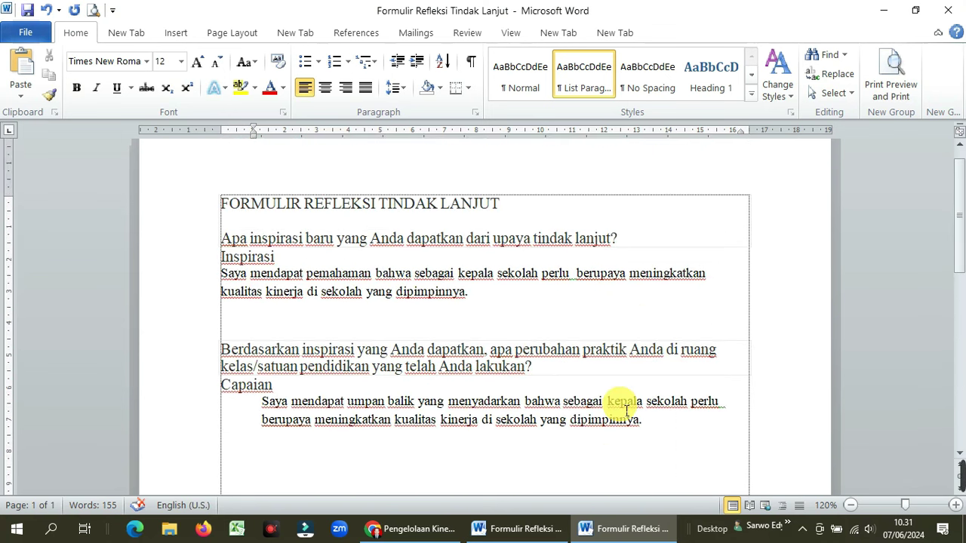
Copy the Inspirasi answer from the filled-in Word document into the Inspirasi field of the Pengelolaan Kinerja form in Chrome.
{"action": "left_click", "coordinate": [292, 317]}
{"action": "left_click", "coordinate": [419, 535]}
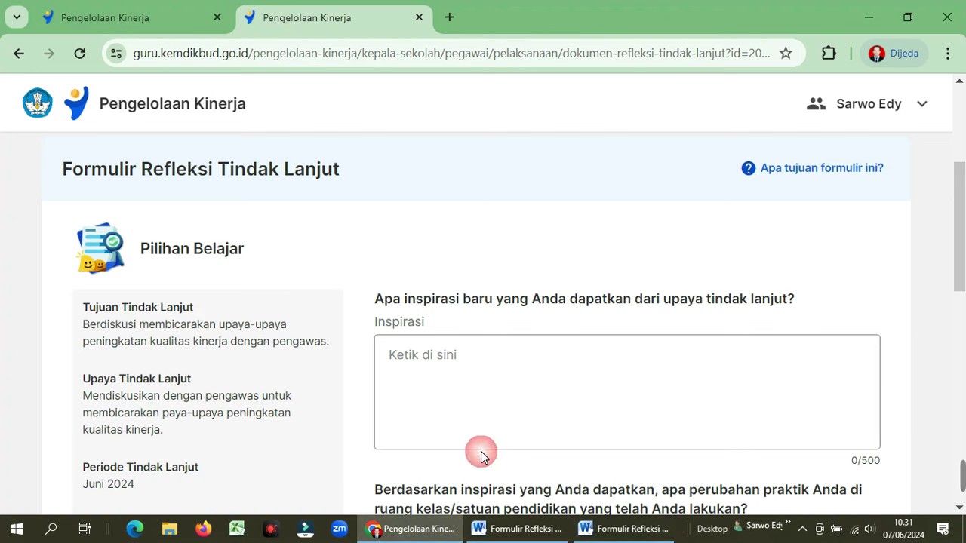
{"action": "left_click", "coordinate": [423, 367]}
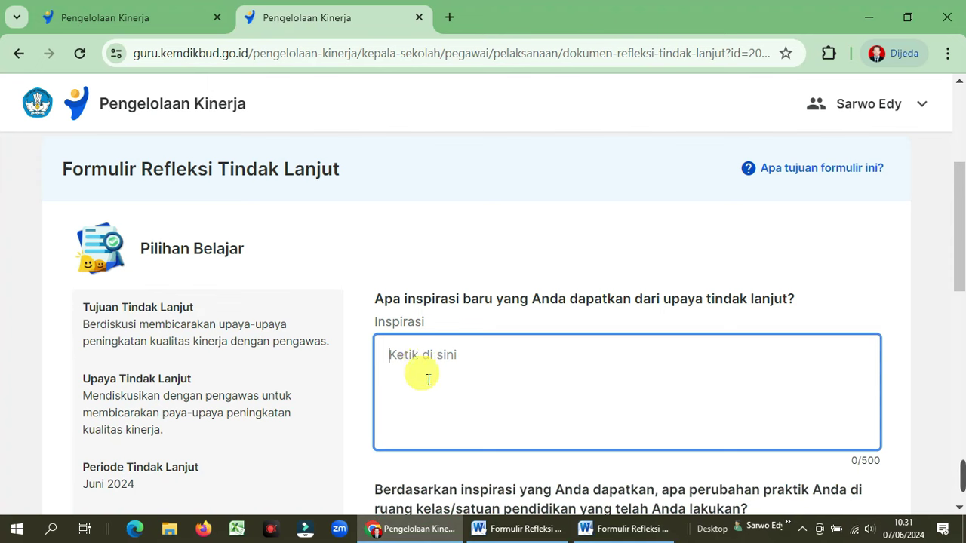
{"action": "left_click", "coordinate": [607, 515]}
{"action": "left_click", "coordinate": [279, 271]}
{"action": "left_click_drag", "start_coordinate": [249, 281], "coordinate": [468, 296]}
{"action": "key", "text": "ctrl+c"}
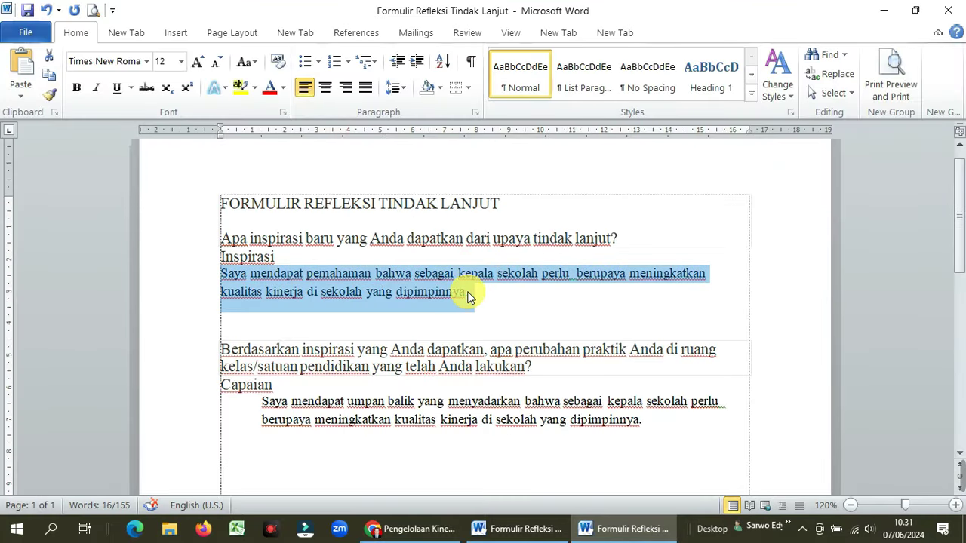
{"action": "left_click", "coordinate": [413, 528]}
{"action": "left_click", "coordinate": [395, 384]}
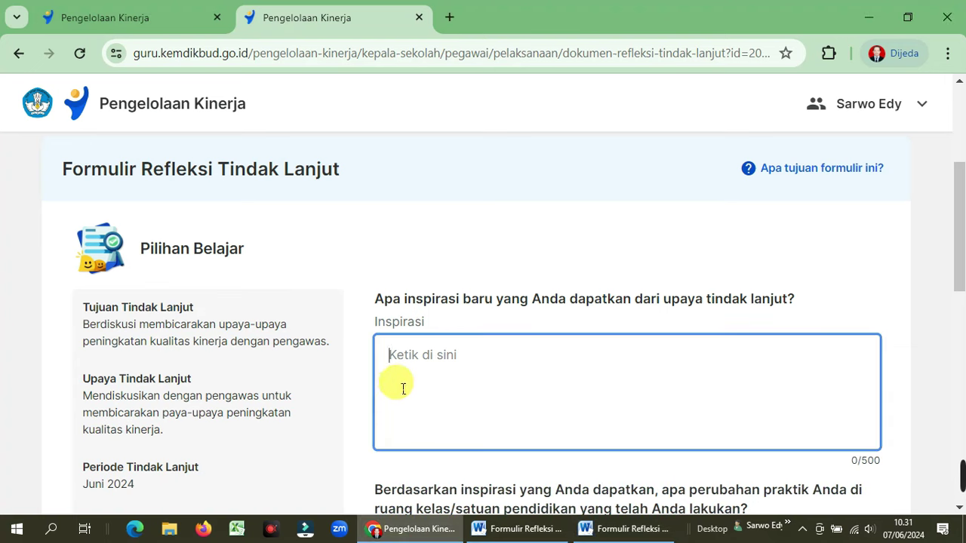
{"action": "key", "text": "ctrl+v"}
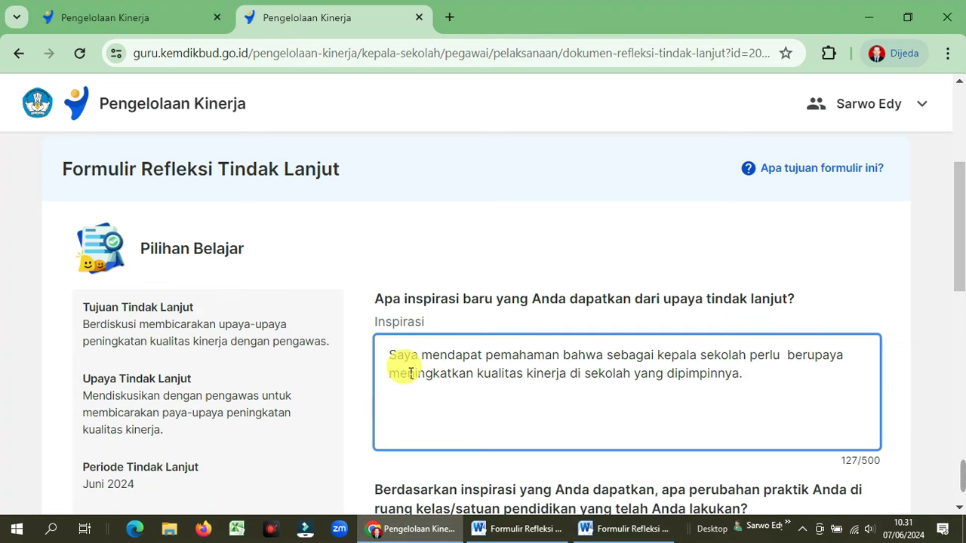
Copy the Capaian answer, "Saya mendapat umpan balik...", from the Word document into the web form's Capaian field.
{"action": "scroll", "coordinate": [470, 428], "scroll_direction": "down", "scroll_amount": 3}
{"action": "left_click", "coordinate": [406, 321]}
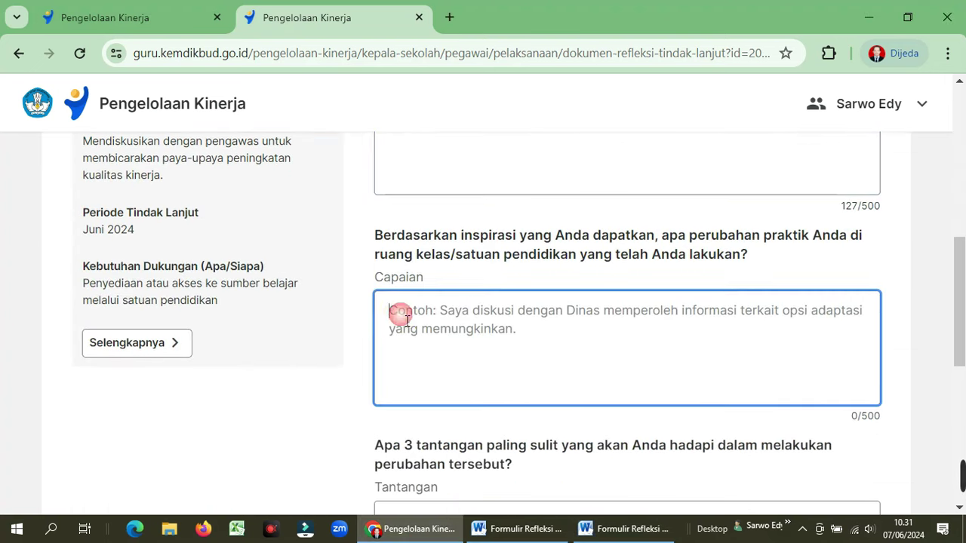
{"action": "left_click", "coordinate": [611, 530]}
{"action": "scroll", "coordinate": [313, 395], "scroll_direction": "down", "scroll_amount": 1}
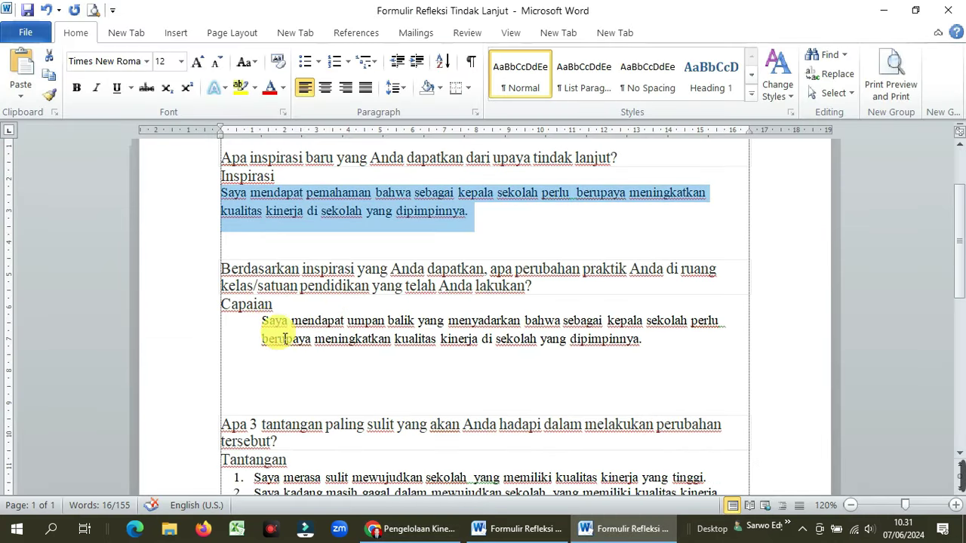
{"action": "left_click_drag", "start_coordinate": [264, 323], "coordinate": [623, 353]}
{"action": "key", "text": "ctrl+c"}
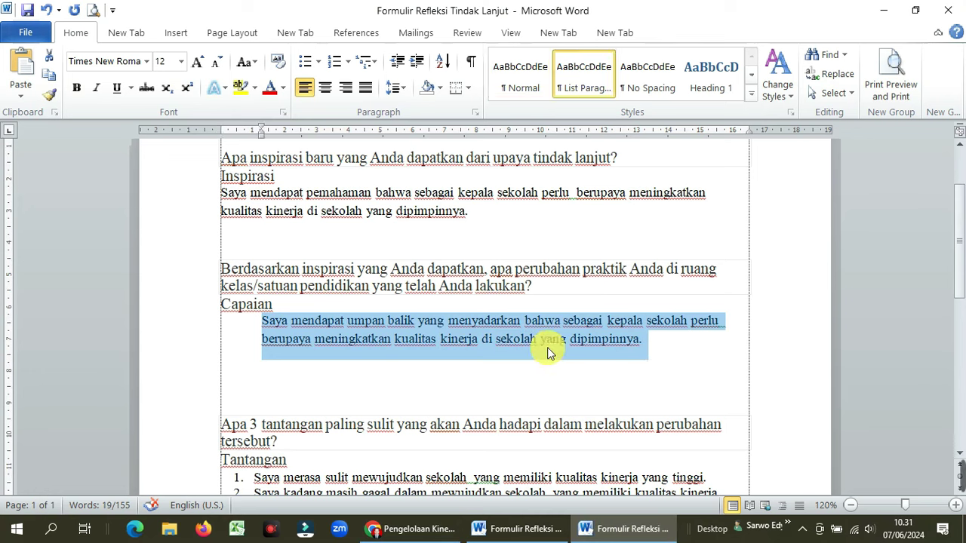
{"action": "left_click", "coordinate": [411, 529]}
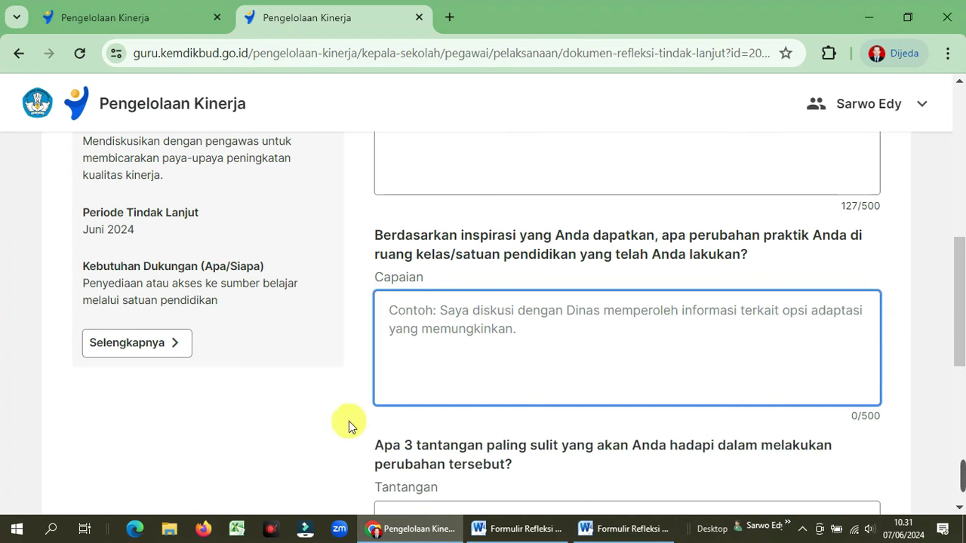
{"action": "key", "text": "ctrl+v"}
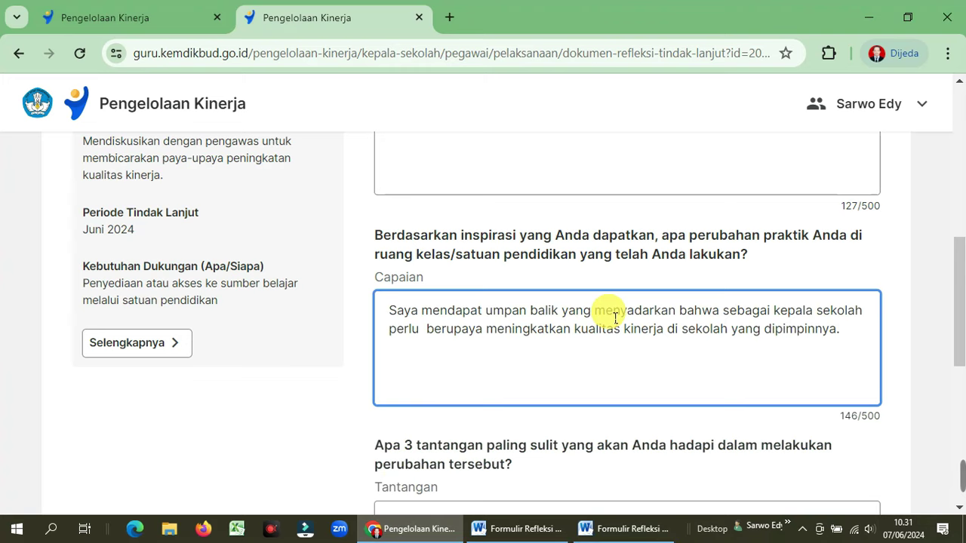
Copy the three numbered Tantangan points from the Word document into the web form's Tantangan field.
{"action": "scroll", "coordinate": [473, 420], "scroll_direction": "down", "scroll_amount": 3}
{"action": "left_click", "coordinate": [412, 268]}
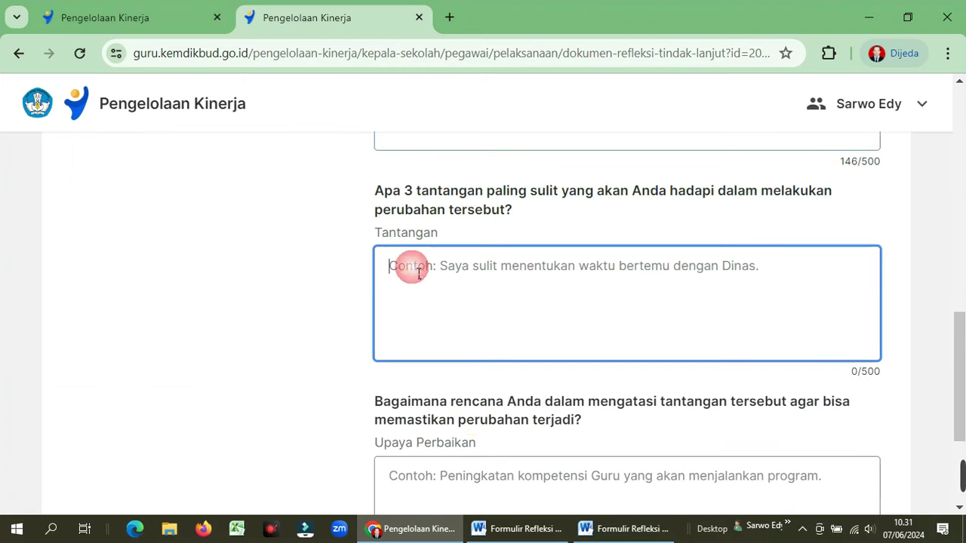
{"action": "left_click", "coordinate": [623, 529]}
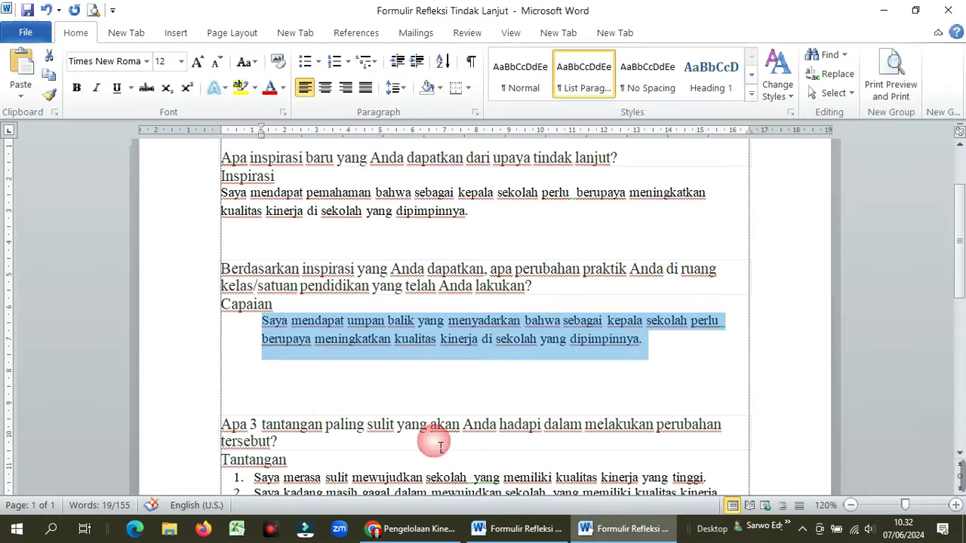
{"action": "scroll", "coordinate": [332, 408], "scroll_direction": "down", "scroll_amount": 1}
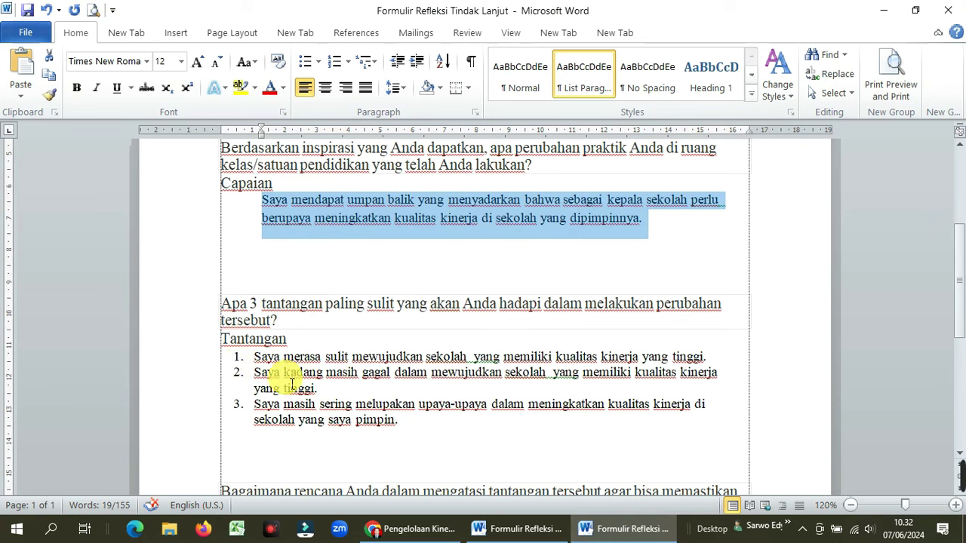
{"action": "left_click", "coordinate": [379, 420]}
{"action": "left_click_drag", "start_coordinate": [379, 419], "coordinate": [251, 359]}
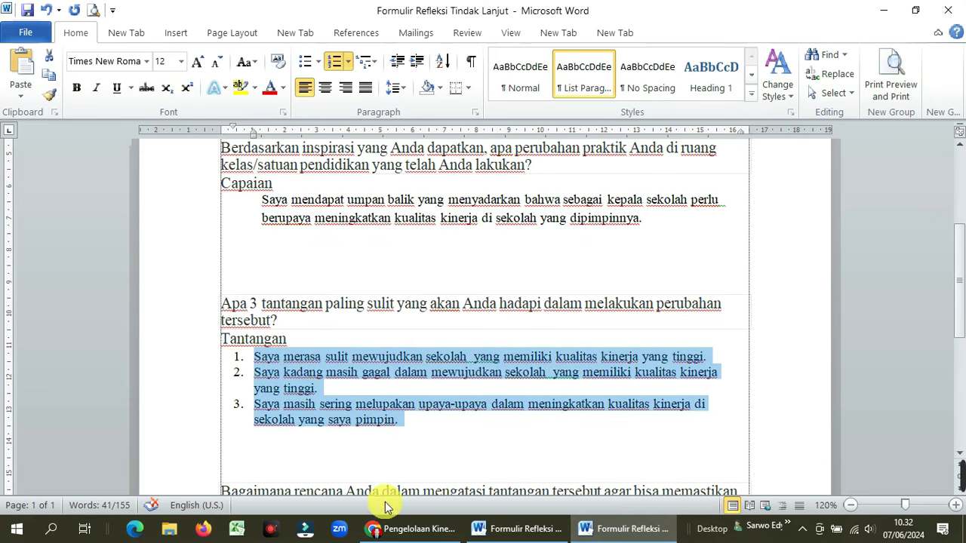
{"action": "left_click", "coordinate": [411, 529]}
{"action": "key", "text": "ctrl+v"}
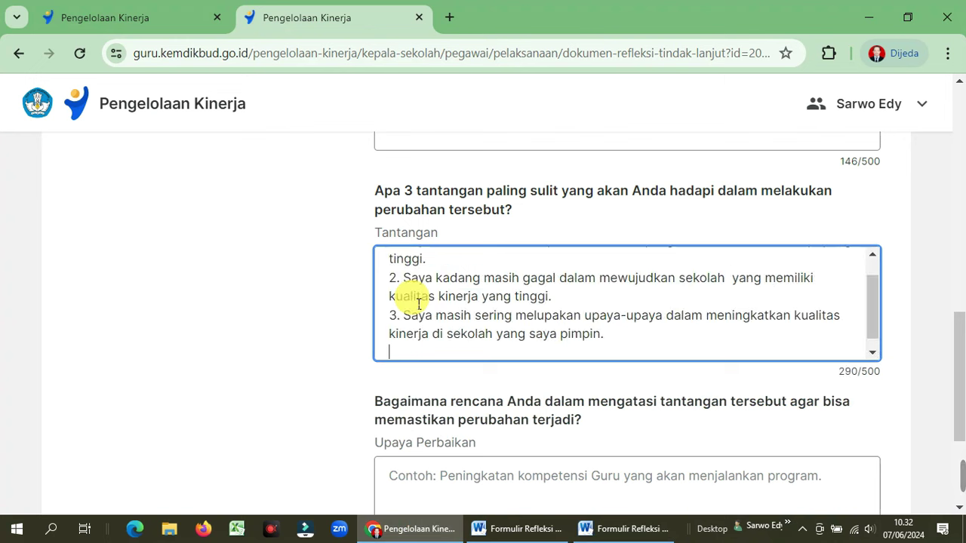
Copy the Upaya Perbaikan answer, "Berlatih secara terus-menerus...", from the Word document into the web form's Upaya Perbaikan field.
{"action": "scroll", "coordinate": [419, 302], "scroll_direction": "down", "scroll_amount": 3}
{"action": "left_click", "coordinate": [453, 294]}
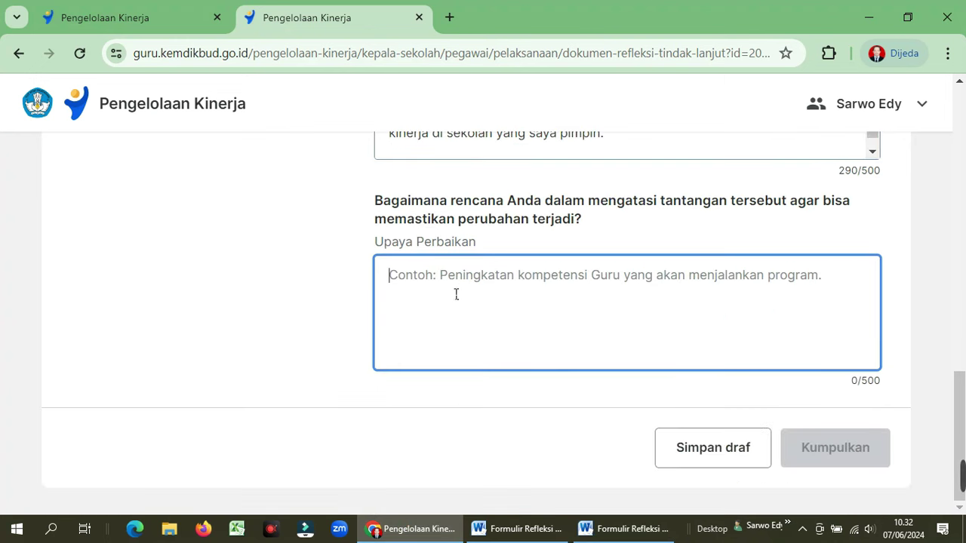
{"action": "left_click", "coordinate": [596, 528]}
{"action": "scroll", "coordinate": [389, 461], "scroll_direction": "down", "scroll_amount": 3}
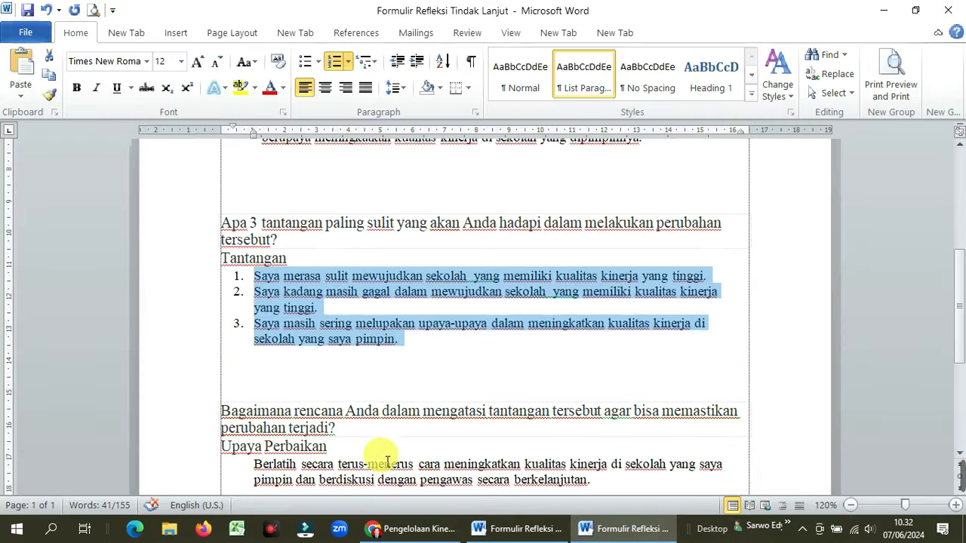
{"action": "scroll", "coordinate": [383, 462], "scroll_direction": "down", "scroll_amount": 1}
{"action": "left_click_drag", "start_coordinate": [604, 399], "coordinate": [268, 391]}
{"action": "key", "text": "ctrl+c"}
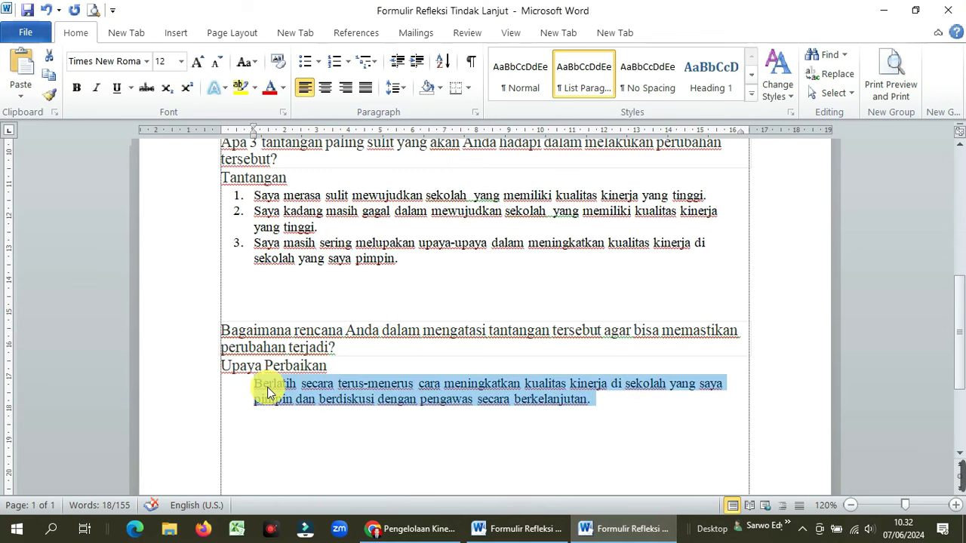
{"action": "left_click", "coordinate": [411, 529]}
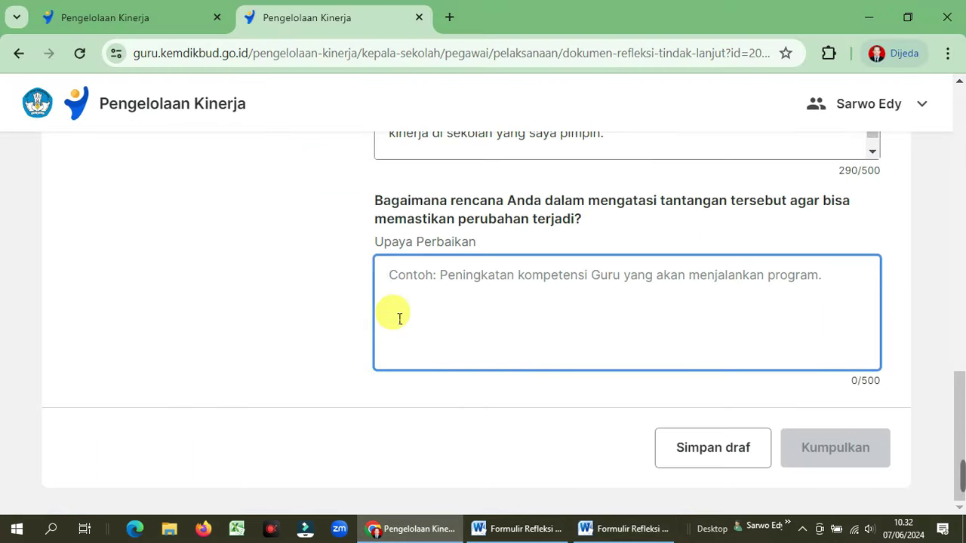
{"action": "key", "text": "ctrl+v"}
{"action": "left_click", "coordinate": [492, 426]}
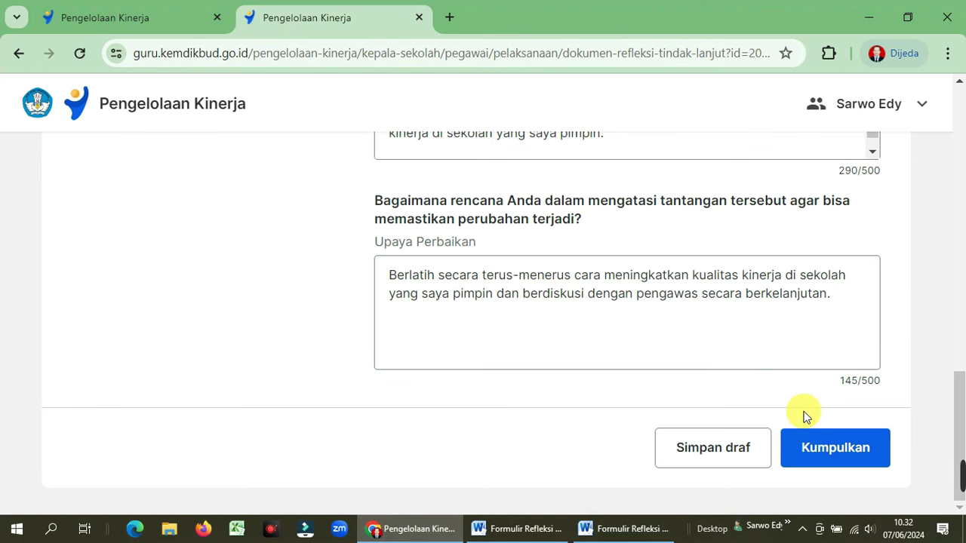
Submit the completed form with Kumpulkan and accept the statement that its contents can be changed until it is assessed.
{"action": "left_click", "coordinate": [830, 450]}
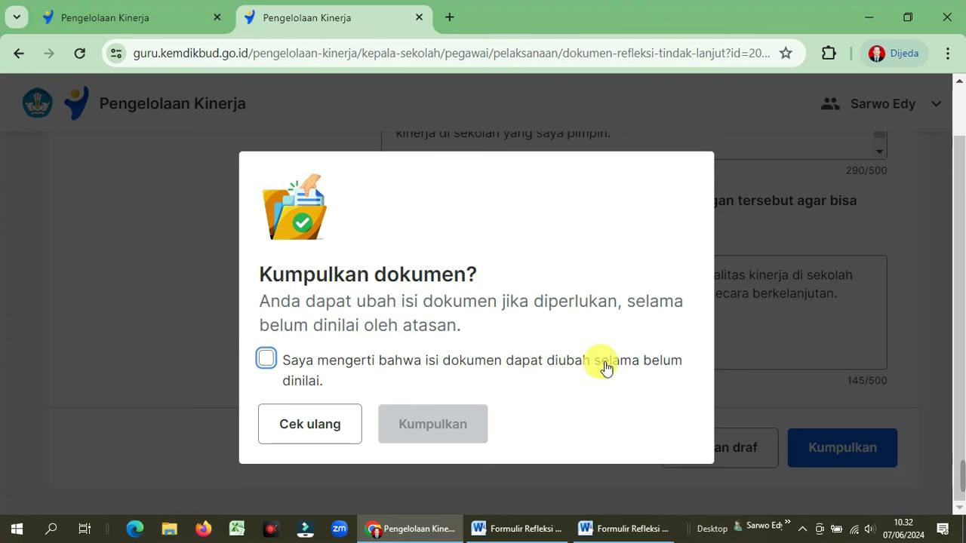
{"action": "left_click", "coordinate": [268, 360]}
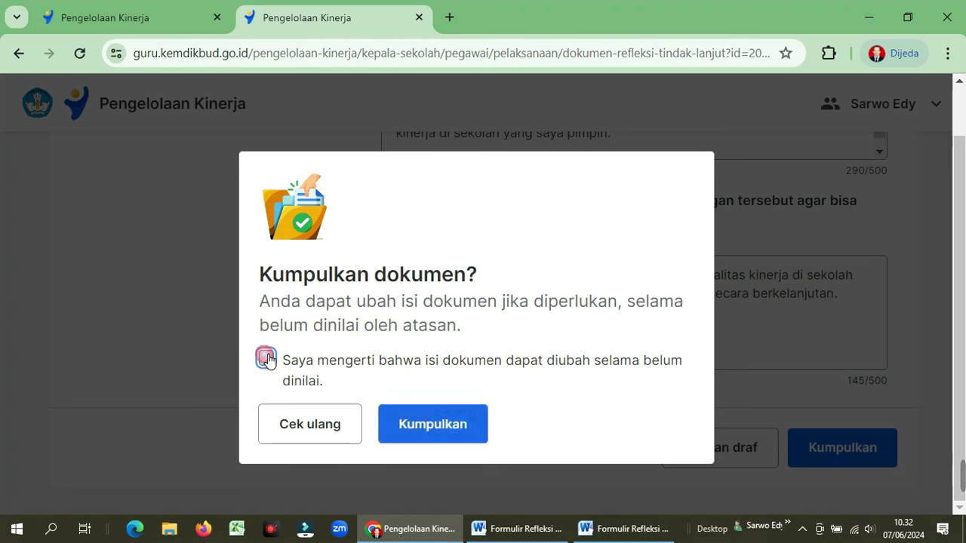